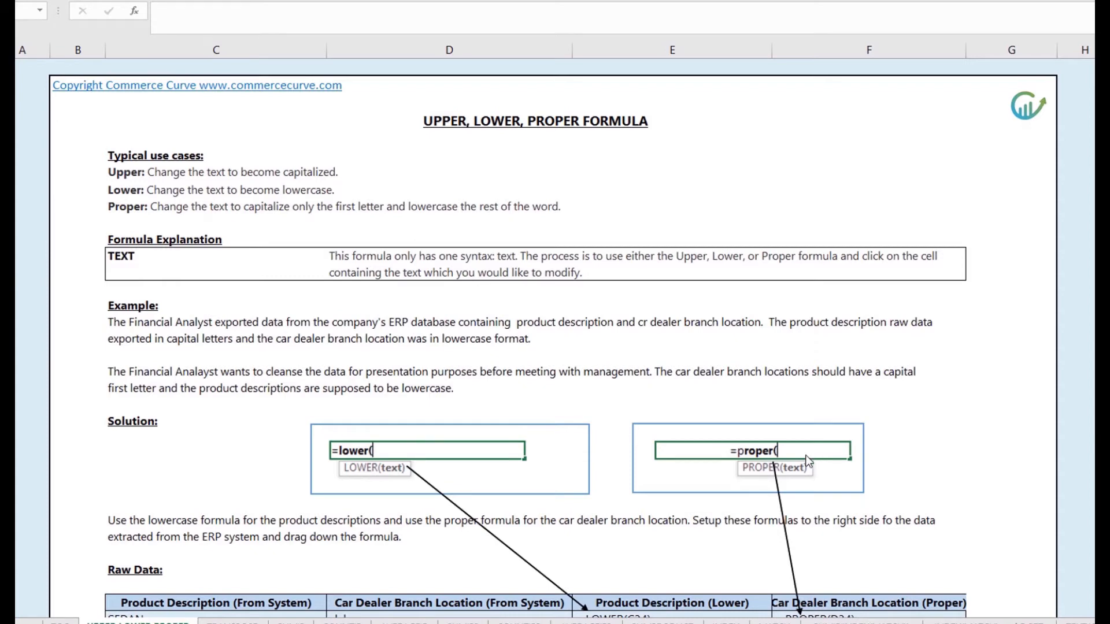
# Read the UPPER, LOWER, PROPER explanation and example down to the raw data, and examine the LOWER formula in cell E34.
pyautogui.scroll(-2, 550, 408)
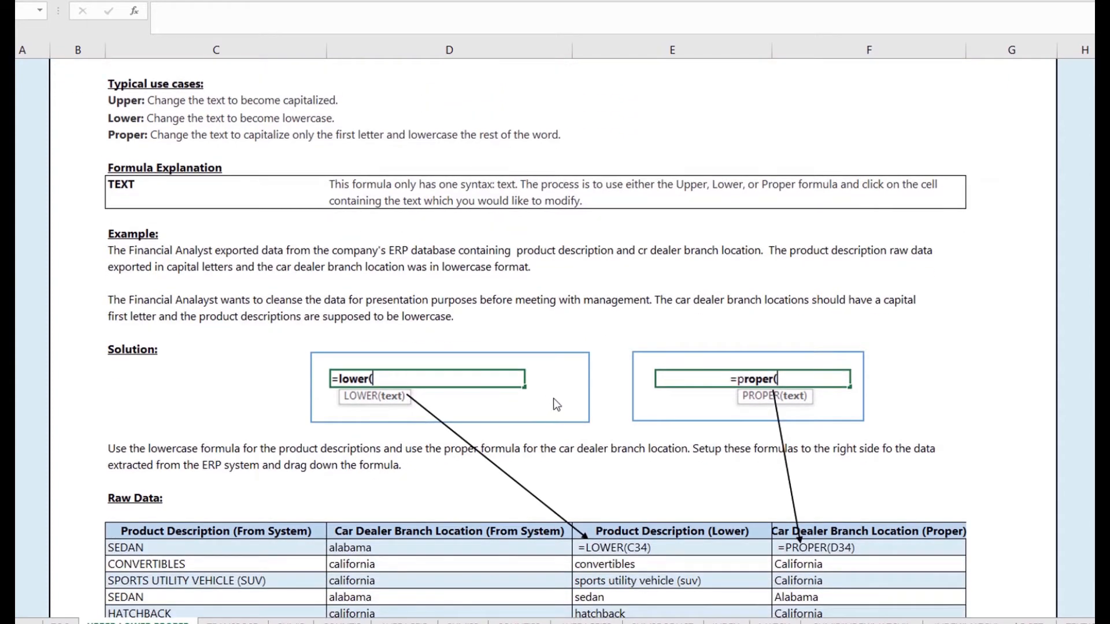
pyautogui.scroll(-2, 553, 397)
pyautogui.scroll(-1, 559, 417)
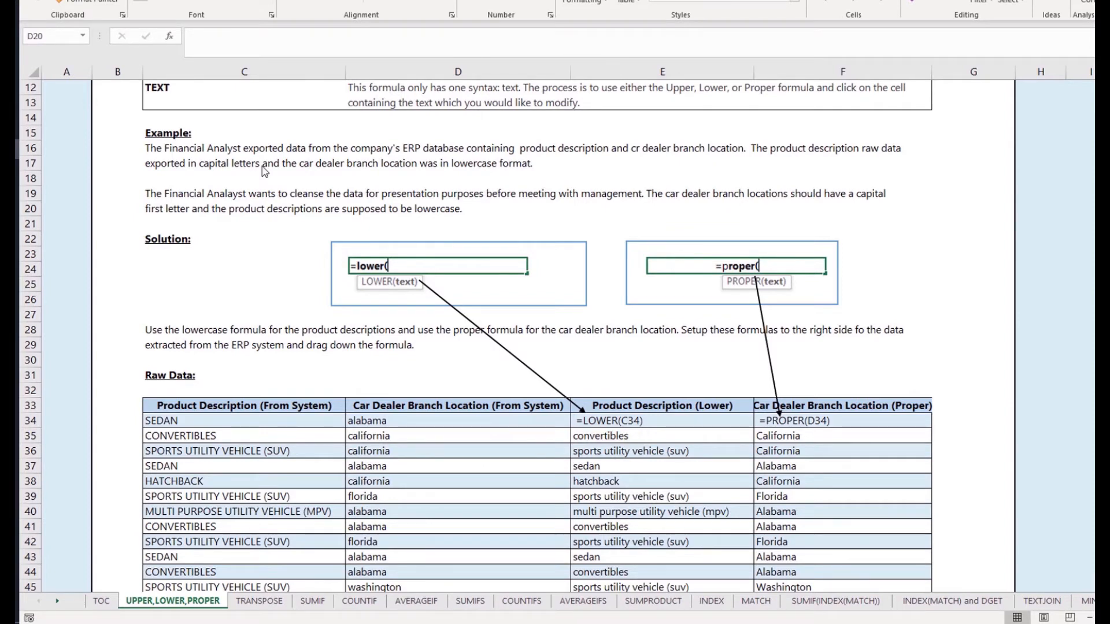
pyautogui.scroll(-3, 266, 173)
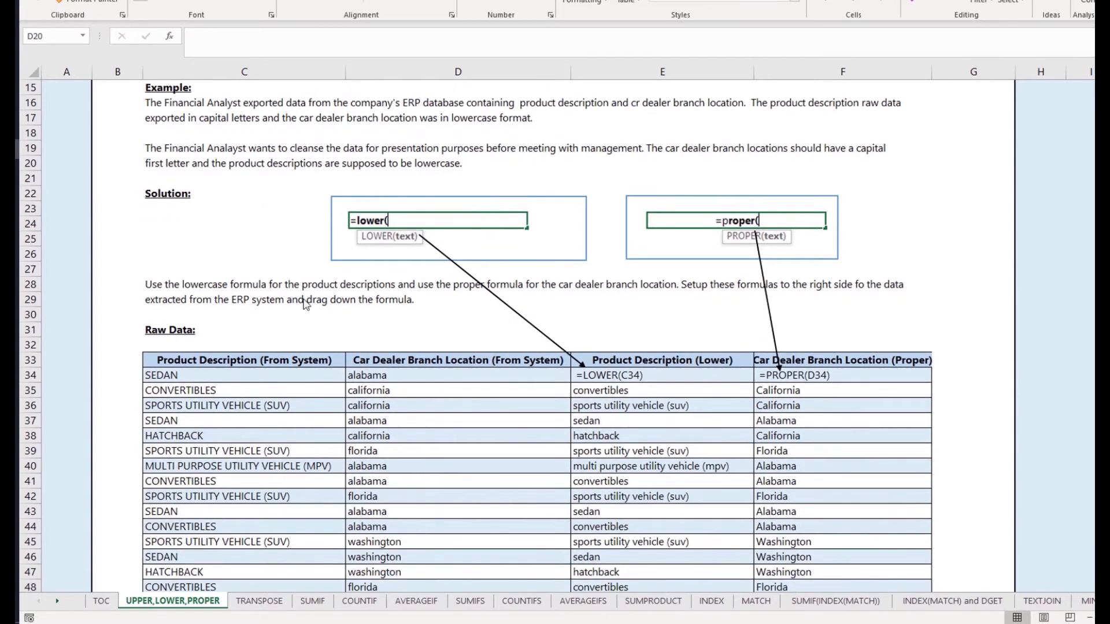
pyautogui.scroll(-1, 306, 304)
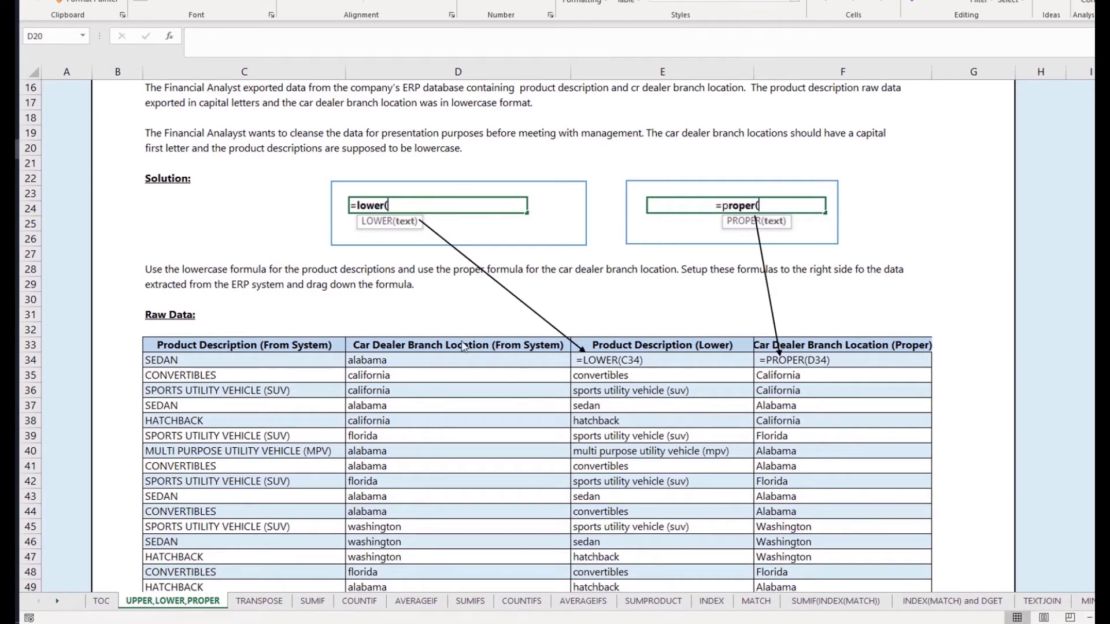
pyautogui.click(613, 373)
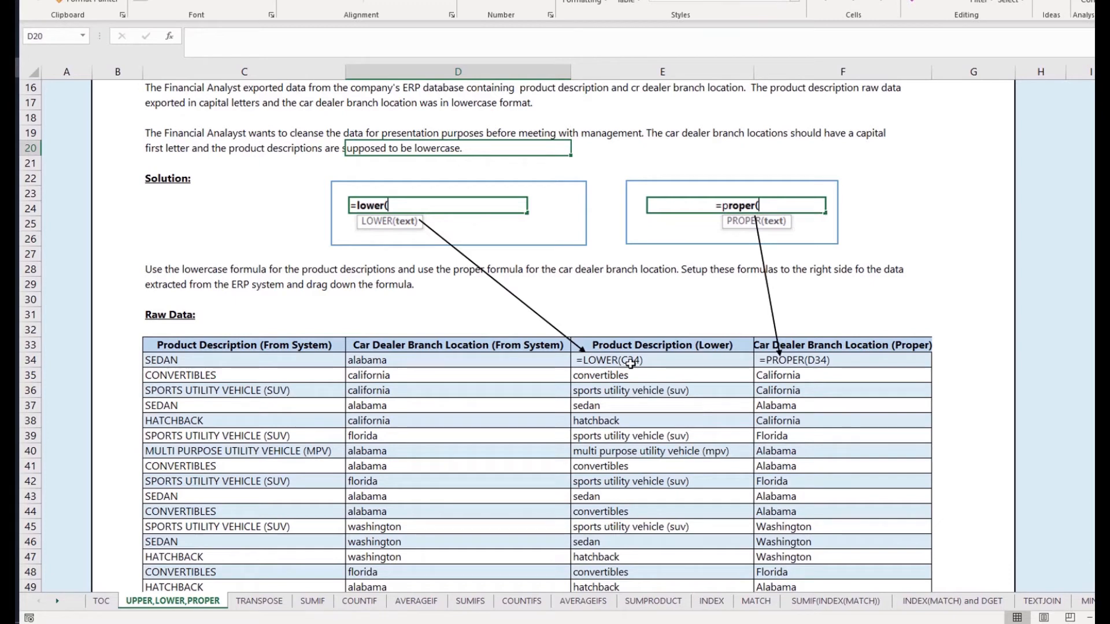
pyautogui.click(630, 362)
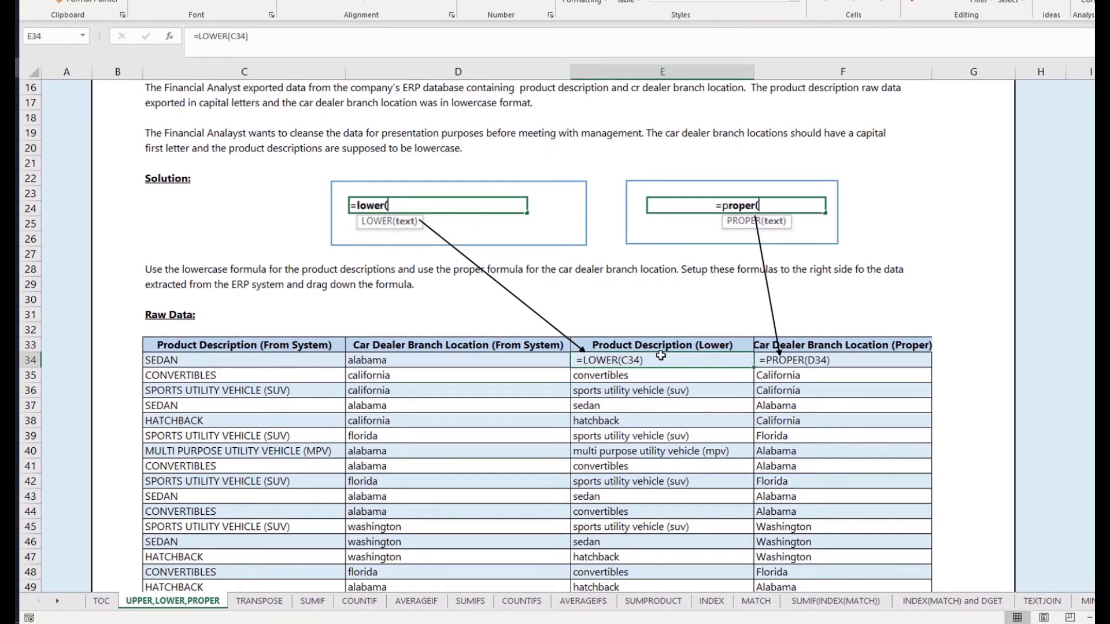
# Inspect the PROPER formulas in cells F35 to F37 of the Car Dealer Branch Location (Proper) column.
pyautogui.click(842, 376)
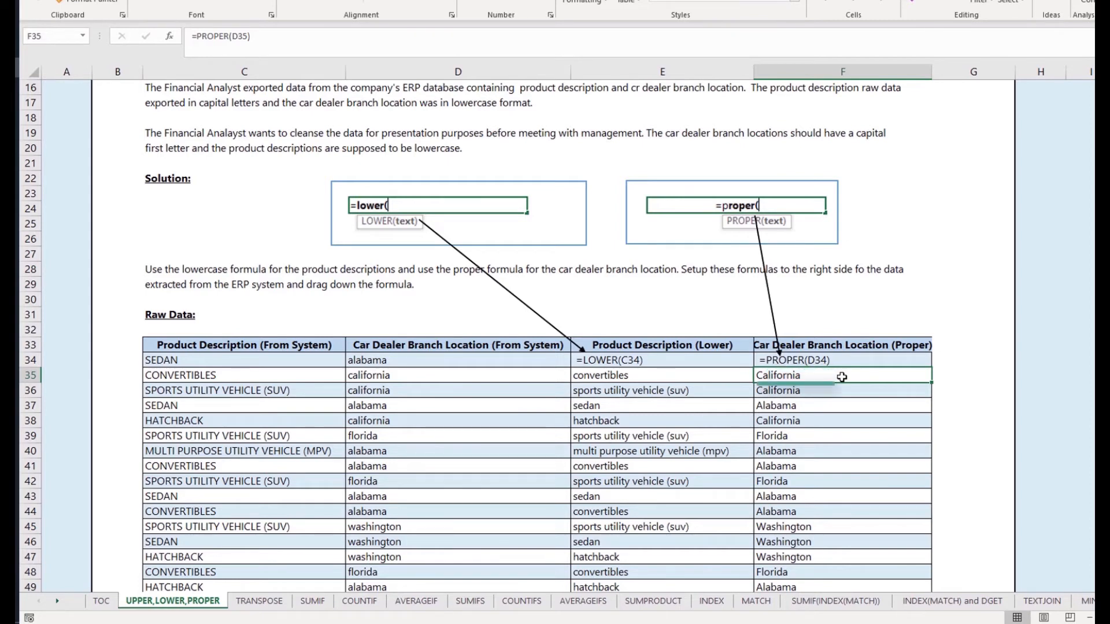
pyautogui.doubleClick(841, 377)
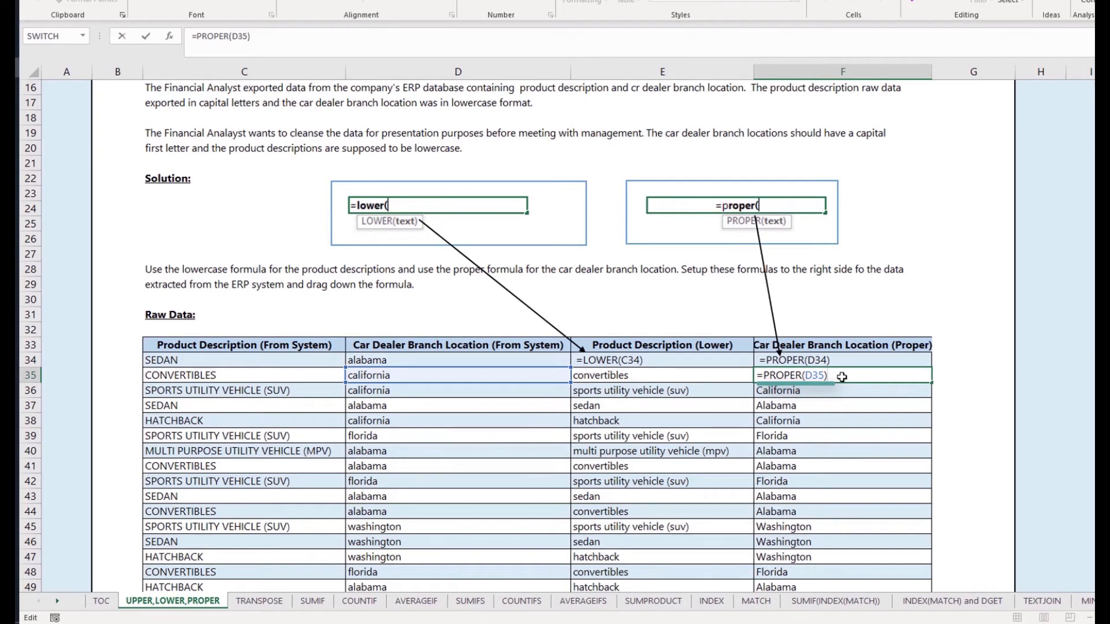
pyautogui.press('Return')
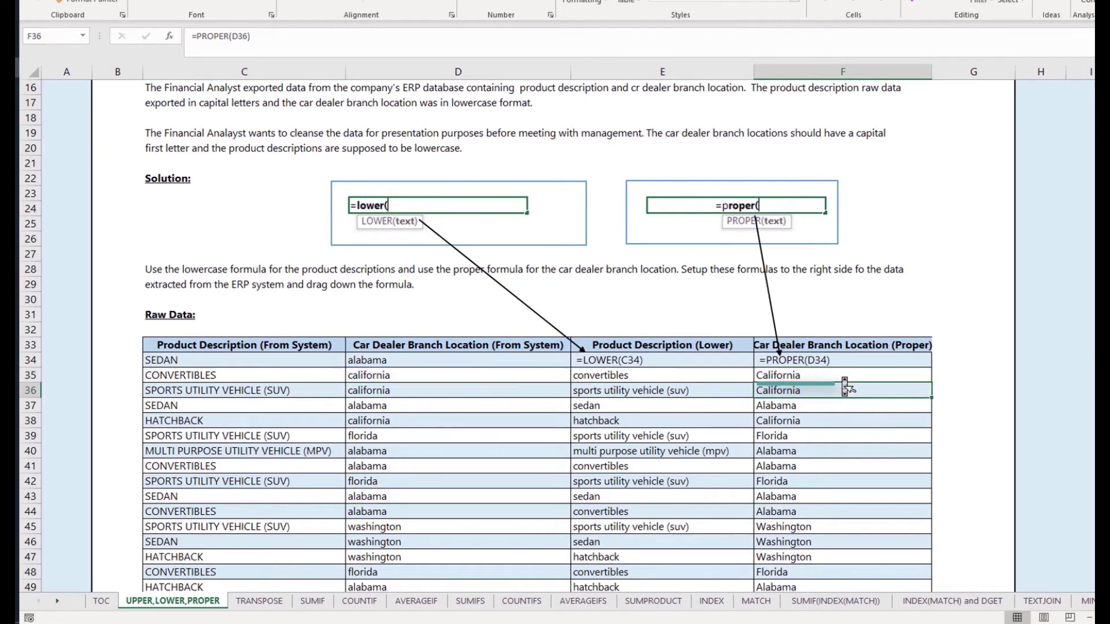
pyautogui.click(842, 378)
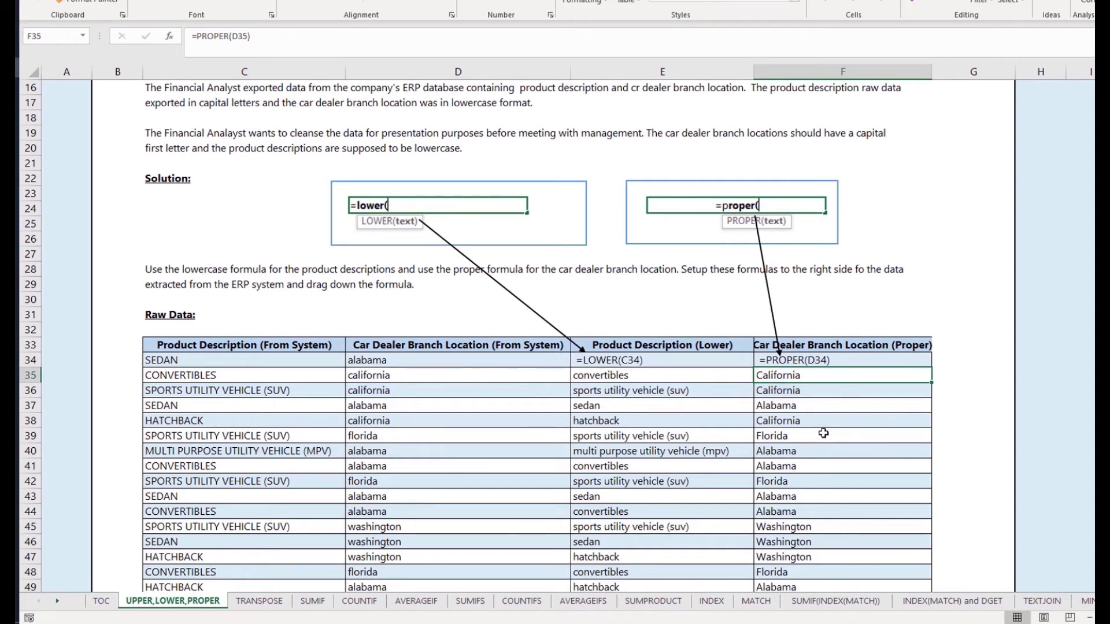
pyautogui.press('Down')
pyautogui.press('F2')
pyautogui.press('Return')
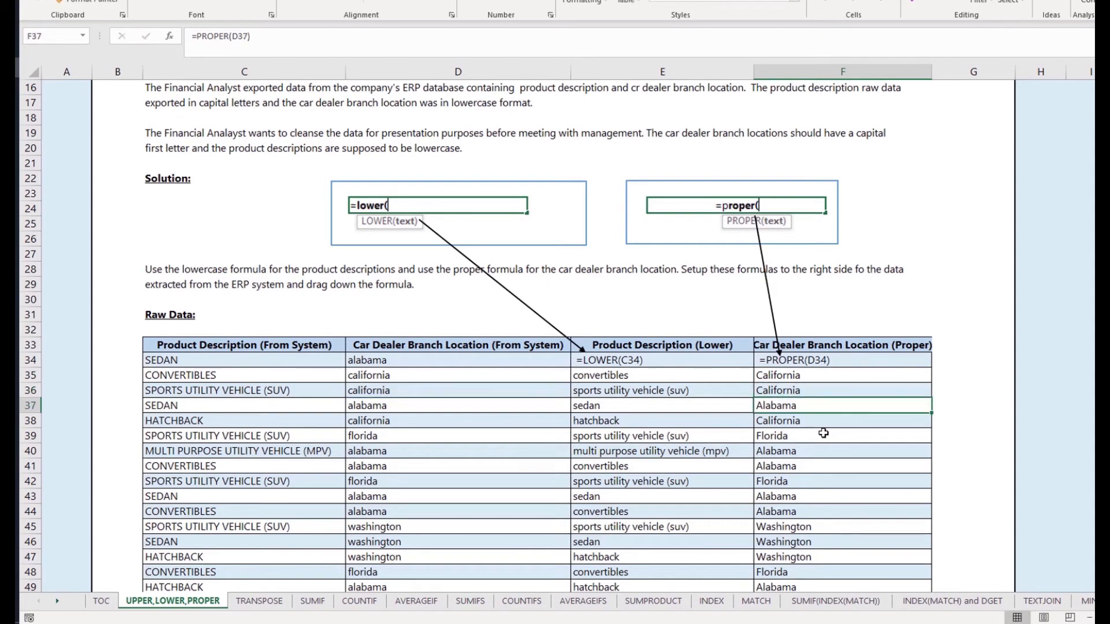
pyautogui.press('F2')
pyautogui.press('Return')
pyautogui.scroll(-1, 823, 436)
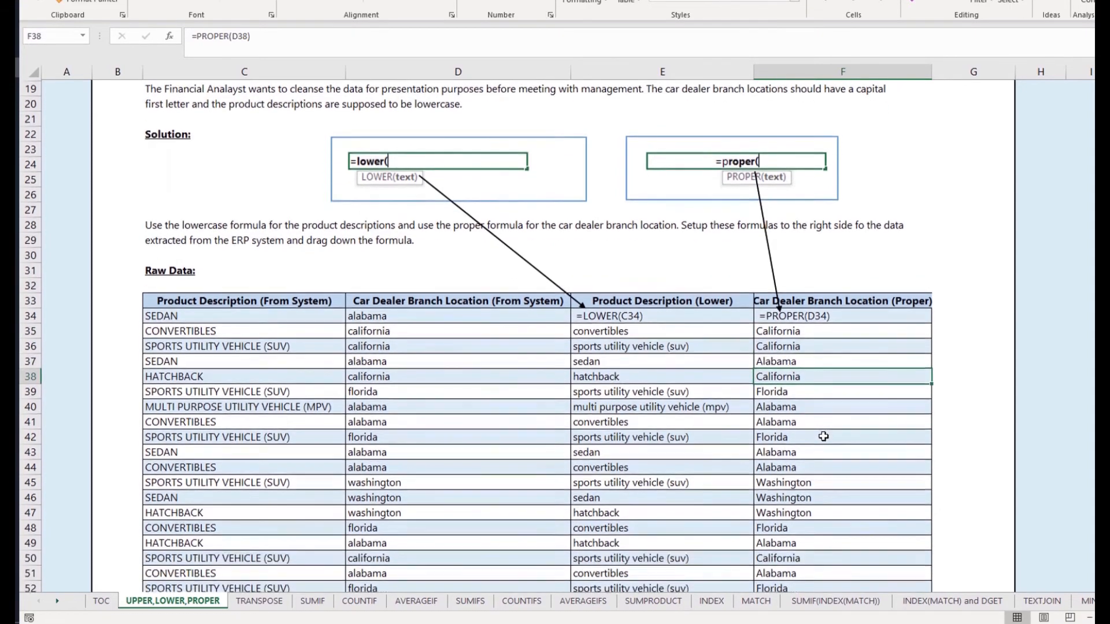
# Enter =UPPER(F35) in the empty cell F30 above the table to capitalize the branch location.
pyautogui.scroll(1, 822, 438)
pyautogui.click(902, 267)
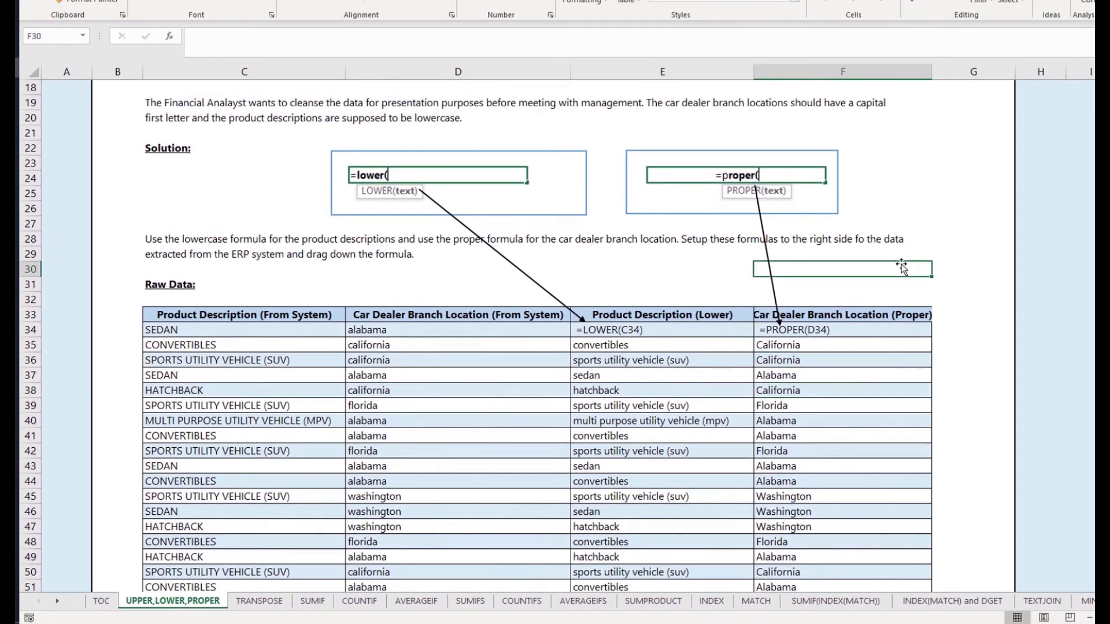
pyautogui.write('=upp')
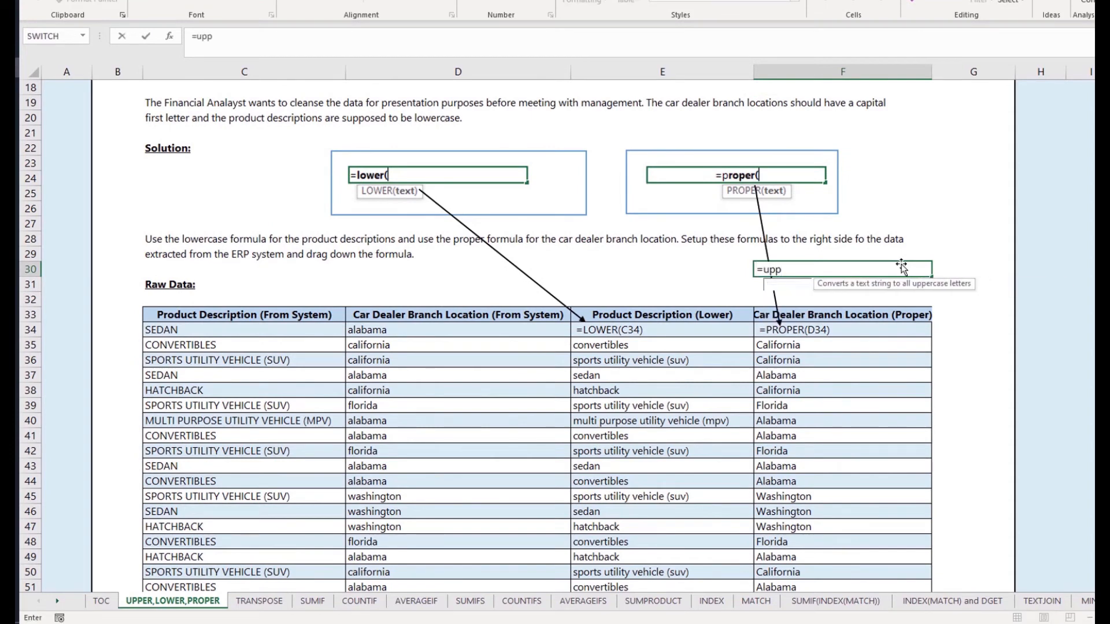
pyautogui.write('er(')
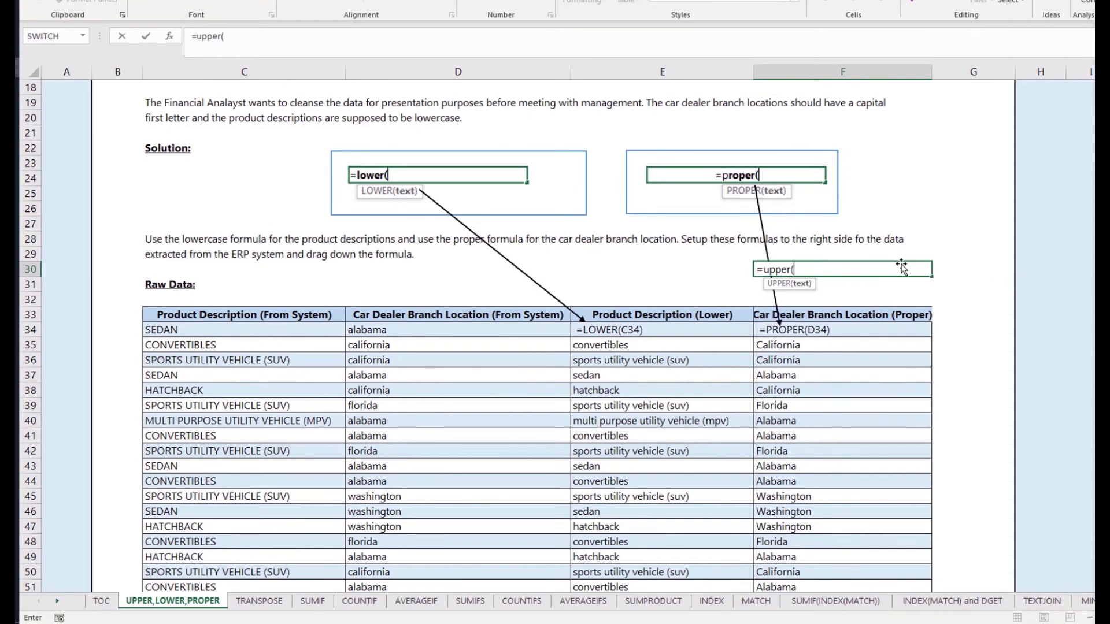
pyautogui.click(857, 346)
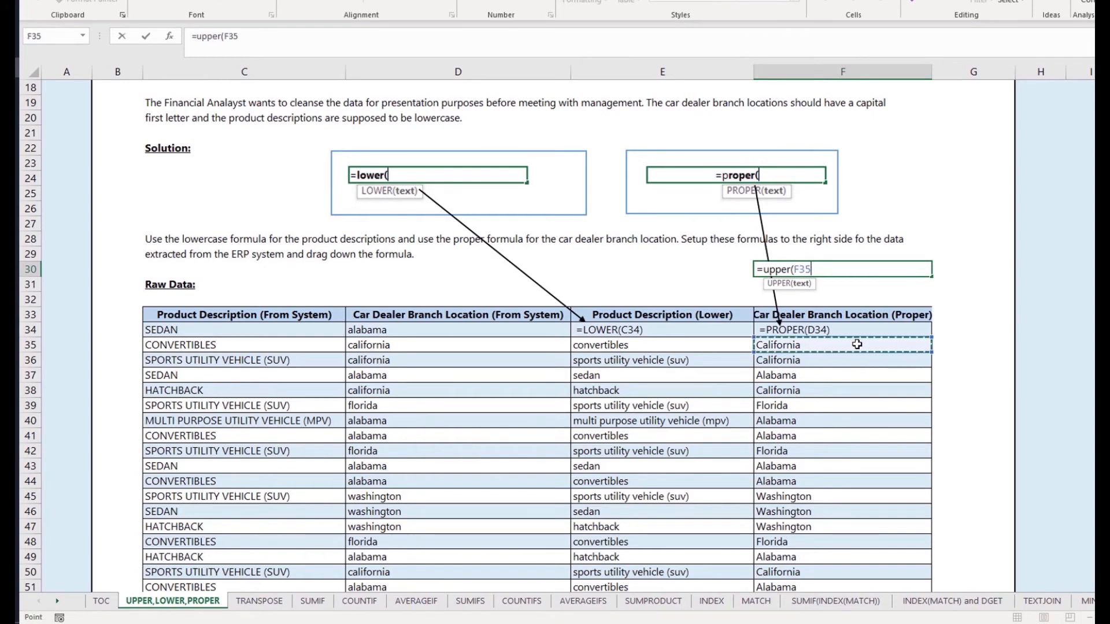
pyautogui.write(')')
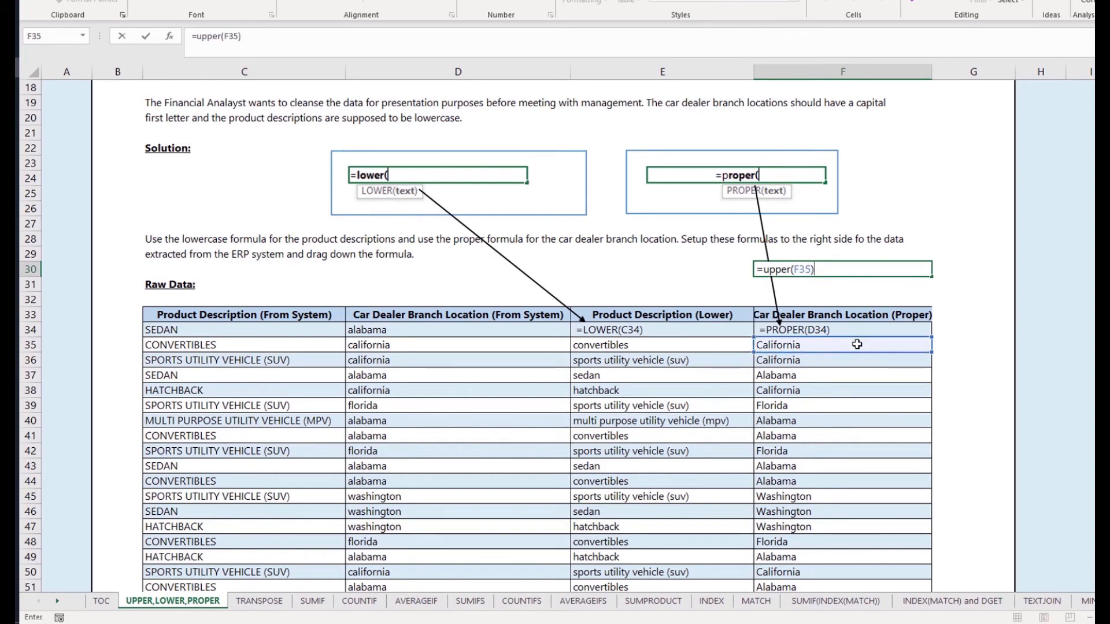
pyautogui.press('Return')
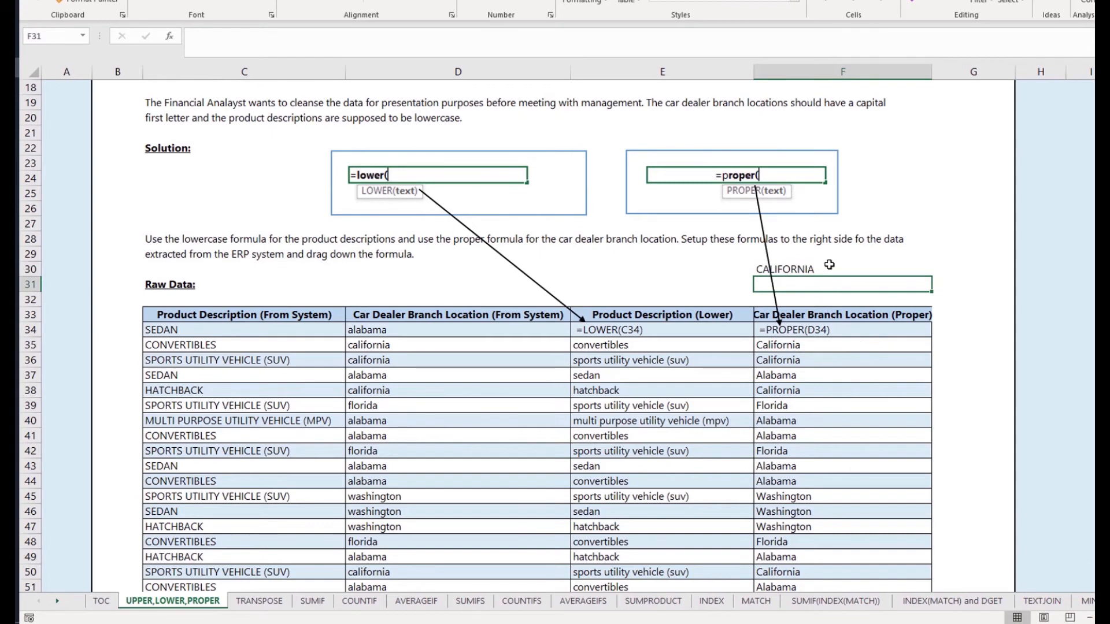
# Replace the formula in cell F30 with =UPPER(C28) to capitalize the instruction sentence, and check the resulting text.
pyautogui.click(830, 269)
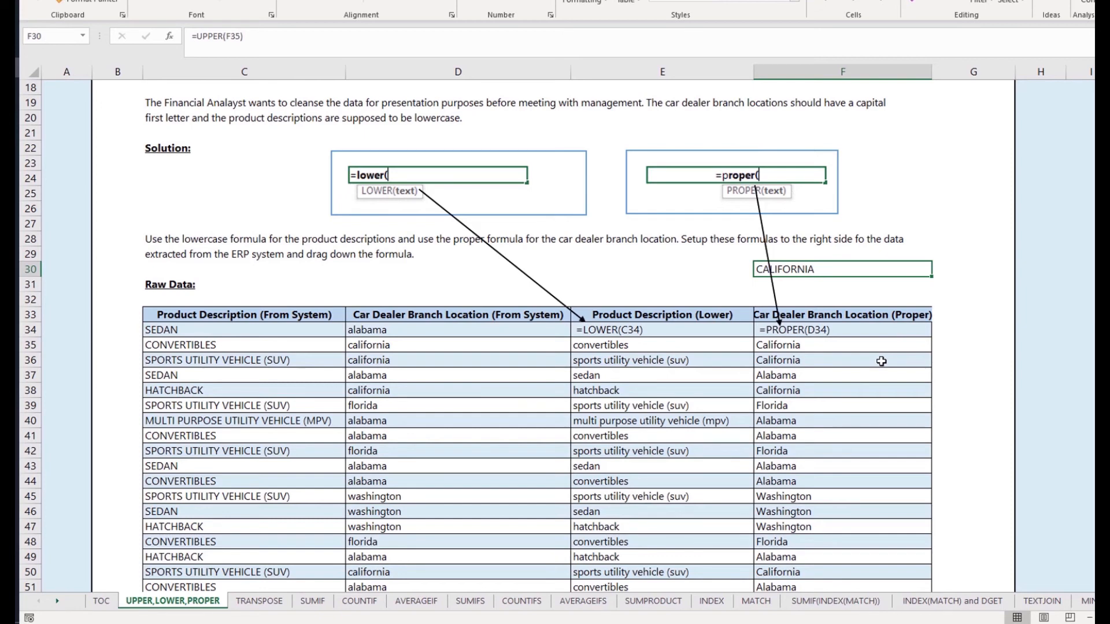
pyautogui.write('=')
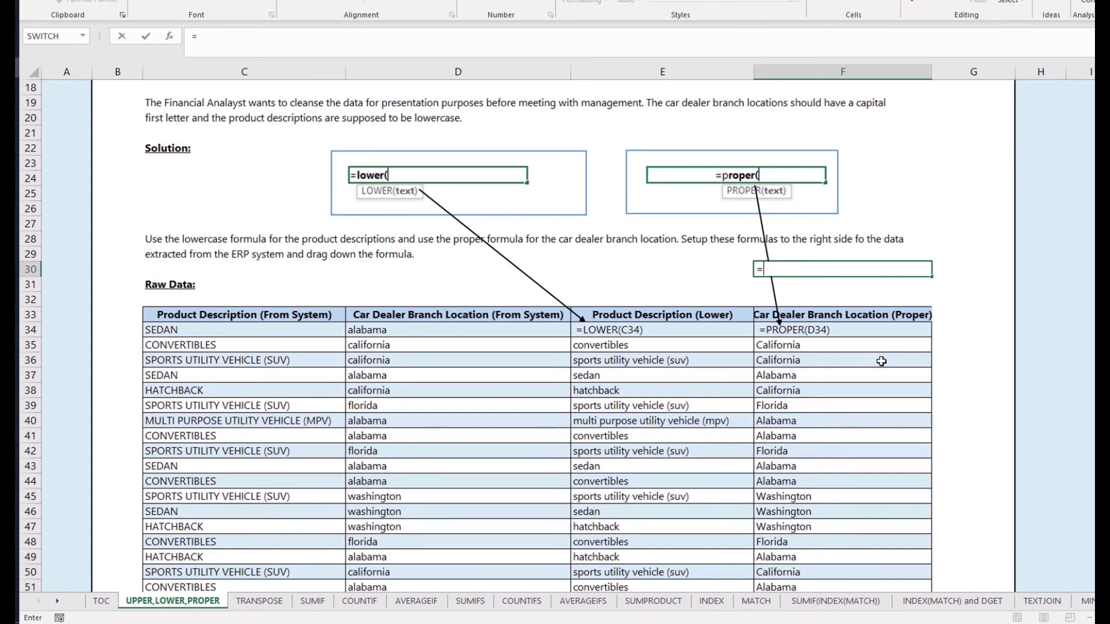
pyautogui.write('upper(')
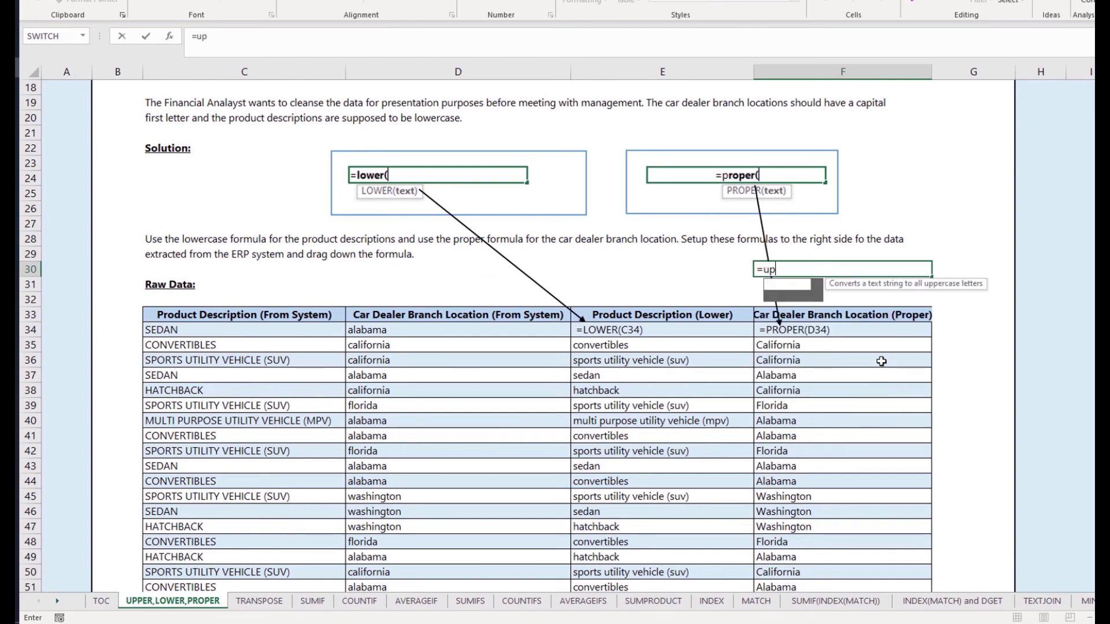
pyautogui.click(242, 239)
pyautogui.write(')')
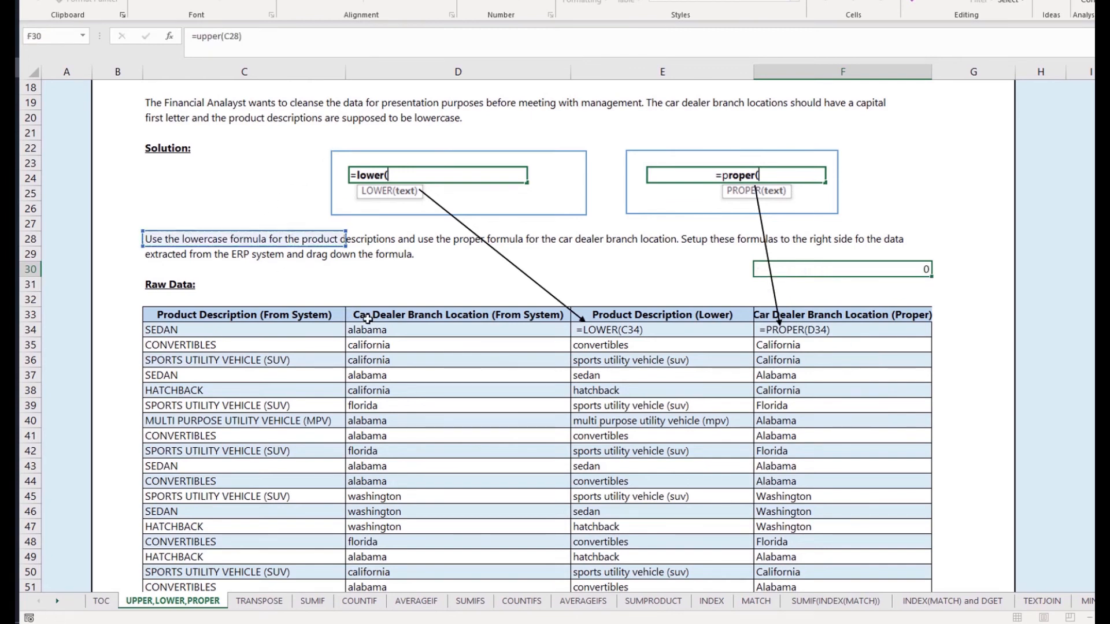
pyautogui.press('Return')
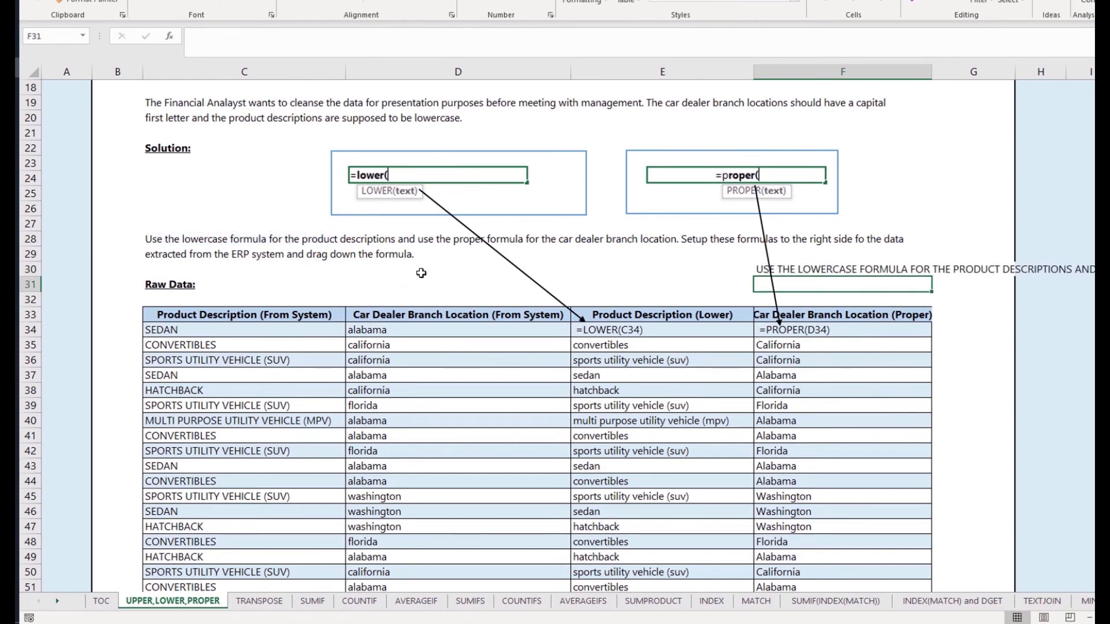
pyautogui.click(809, 267)
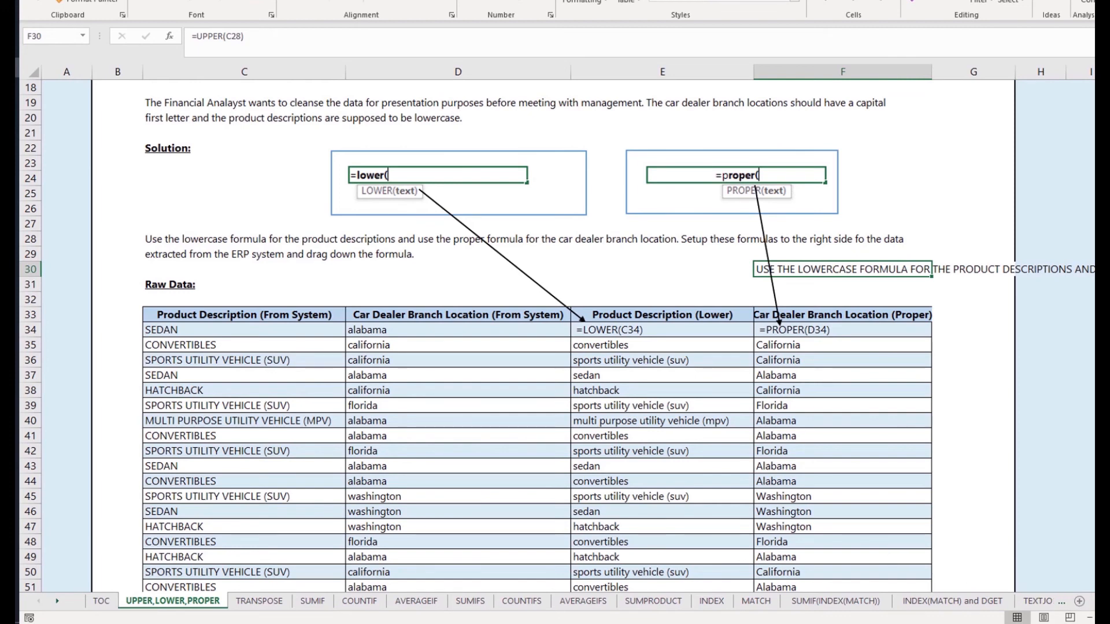
pyautogui.hscroll(1, 574, 330)
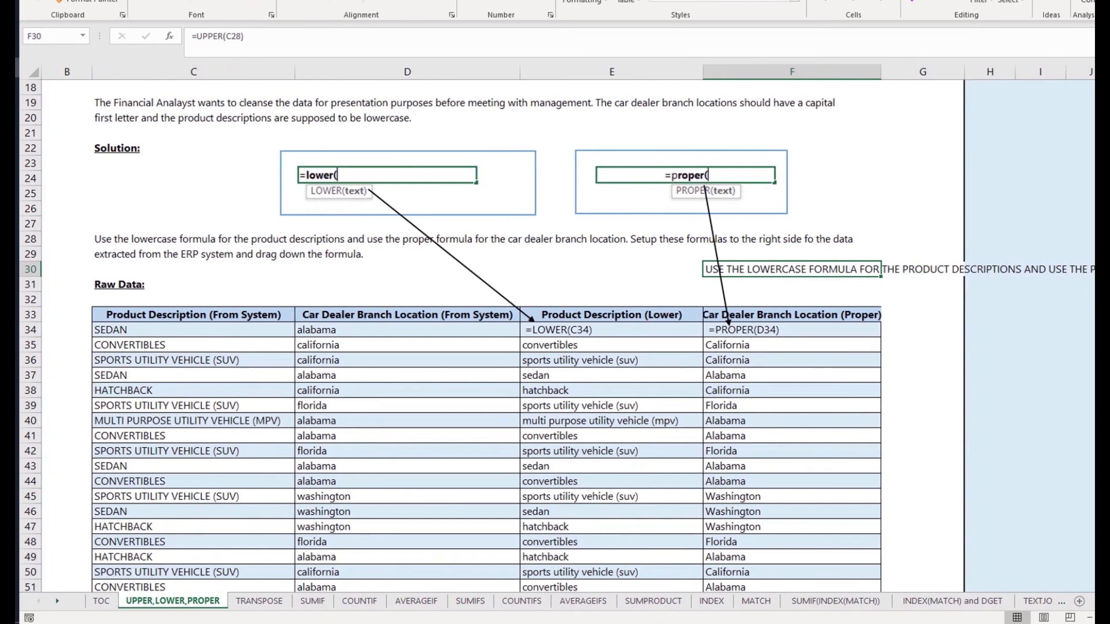
pyautogui.hscroll(-1, 574, 330)
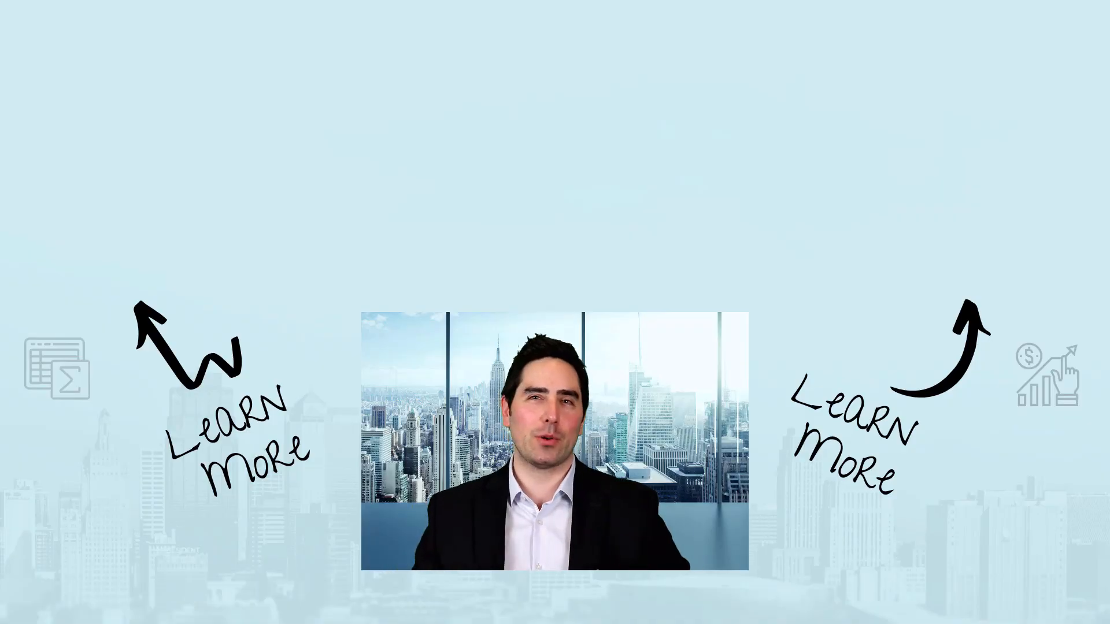